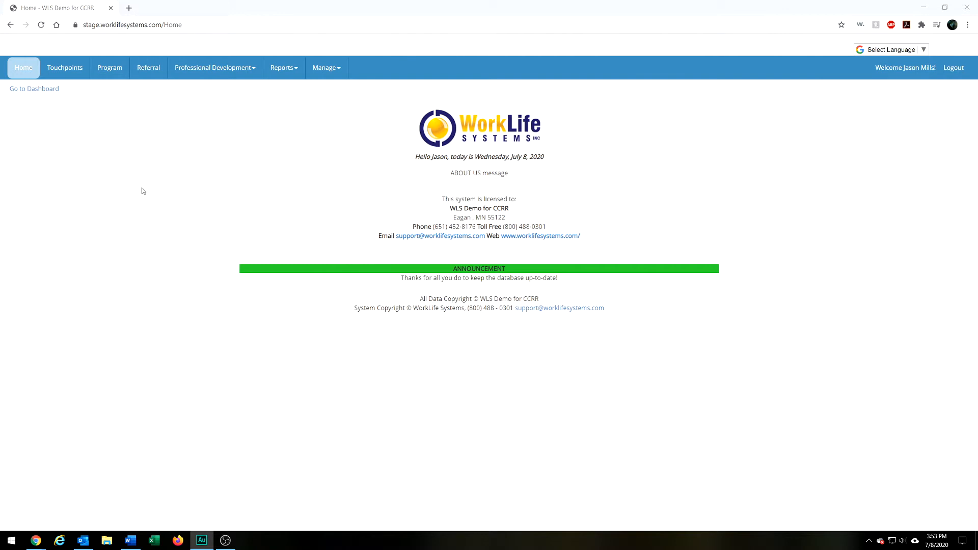
Open the Touchpoints records and filter them with a start date of 01/01/2020
{"action": "left_click", "coordinate": [64, 71]}
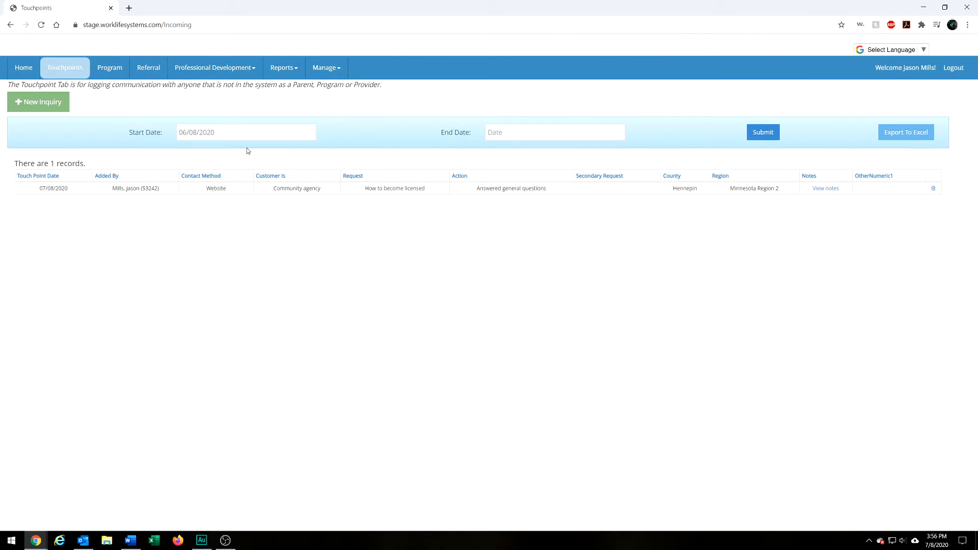
{"action": "left_click", "coordinate": [243, 136]}
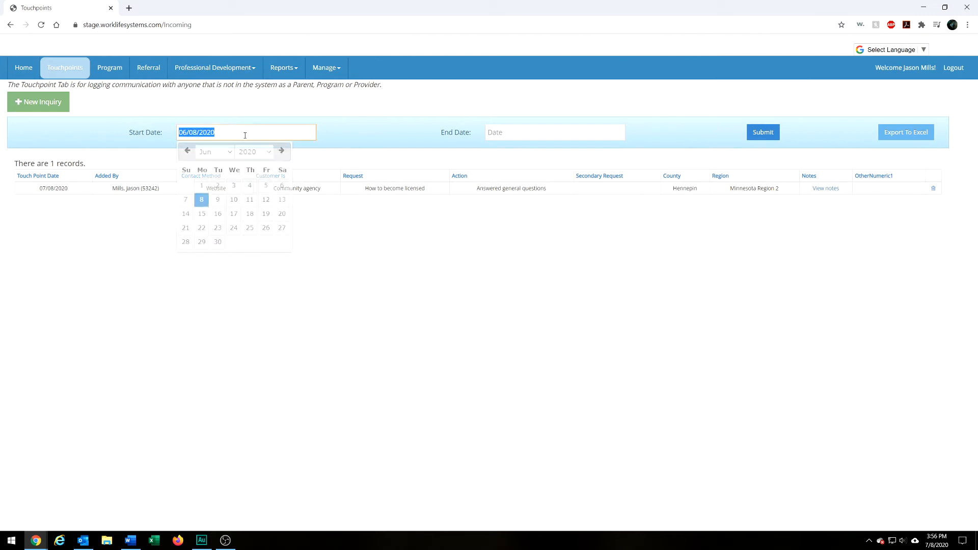
{"action": "left_click", "coordinate": [190, 151]}
{"action": "left_click", "coordinate": [190, 152]}
{"action": "left_click", "coordinate": [189, 152]}
{"action": "left_click", "coordinate": [189, 152]}
{"action": "left_click", "coordinate": [190, 152]}
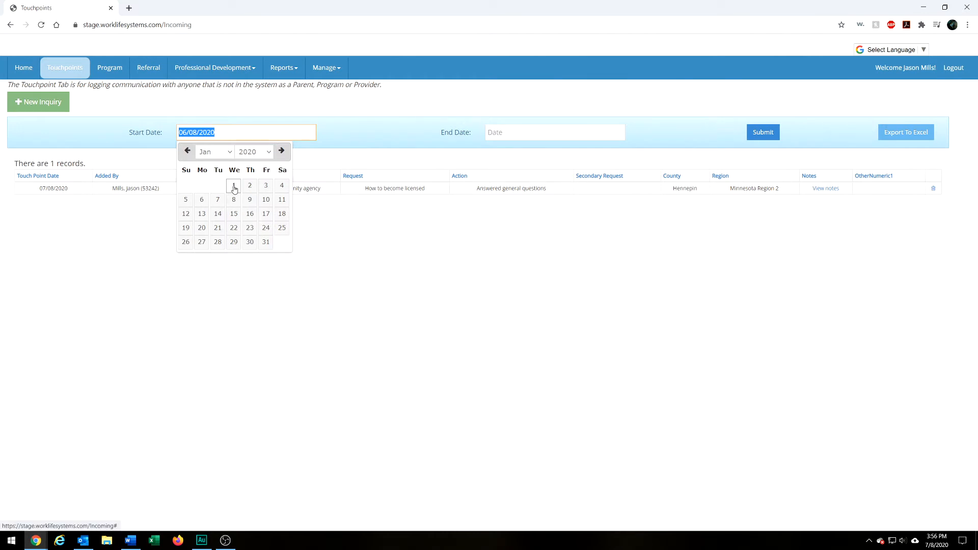
{"action": "left_click", "coordinate": [234, 188]}
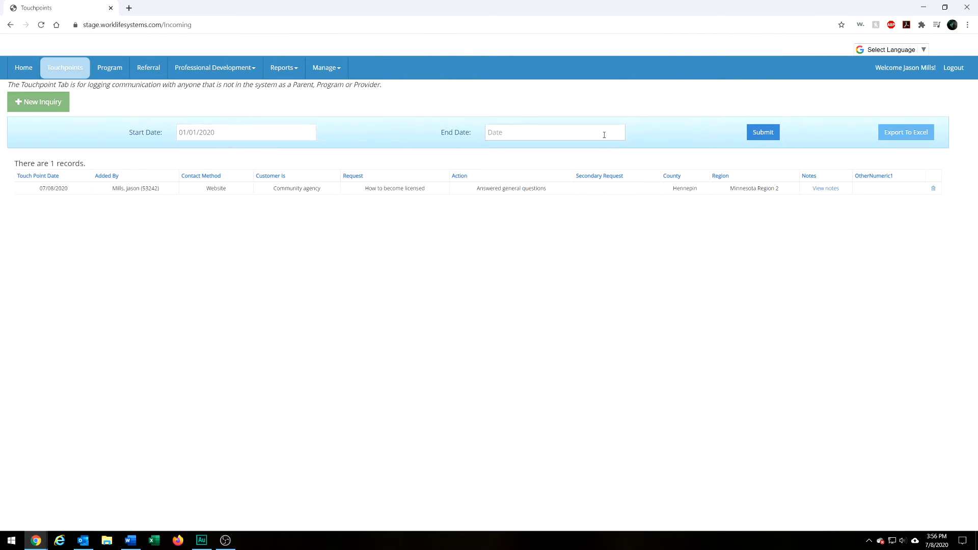
{"action": "left_click", "coordinate": [757, 134]}
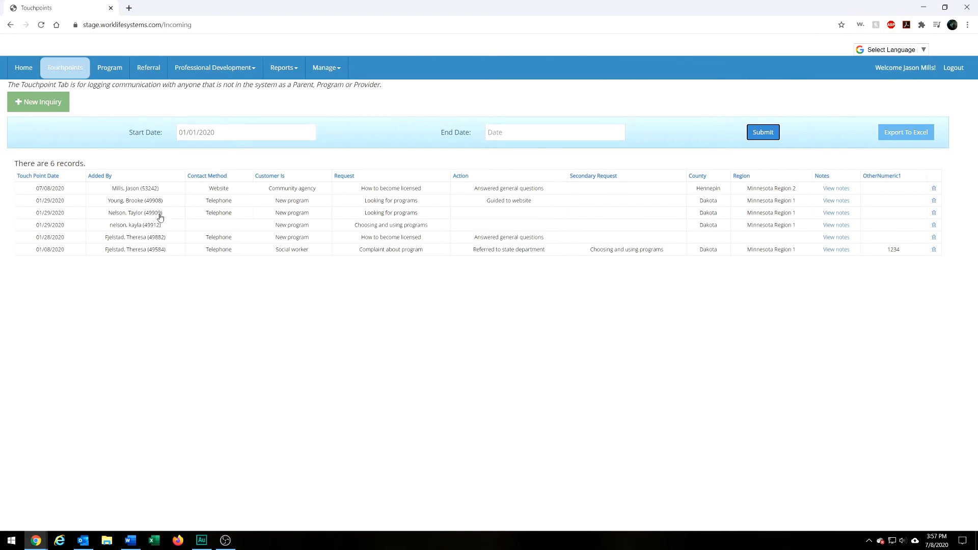
View the 01/29/2020 touchpoint whose action is Guided to website, and start a new inquiry
{"action": "left_click", "coordinate": [149, 201]}
{"action": "left_click", "coordinate": [41, 104]}
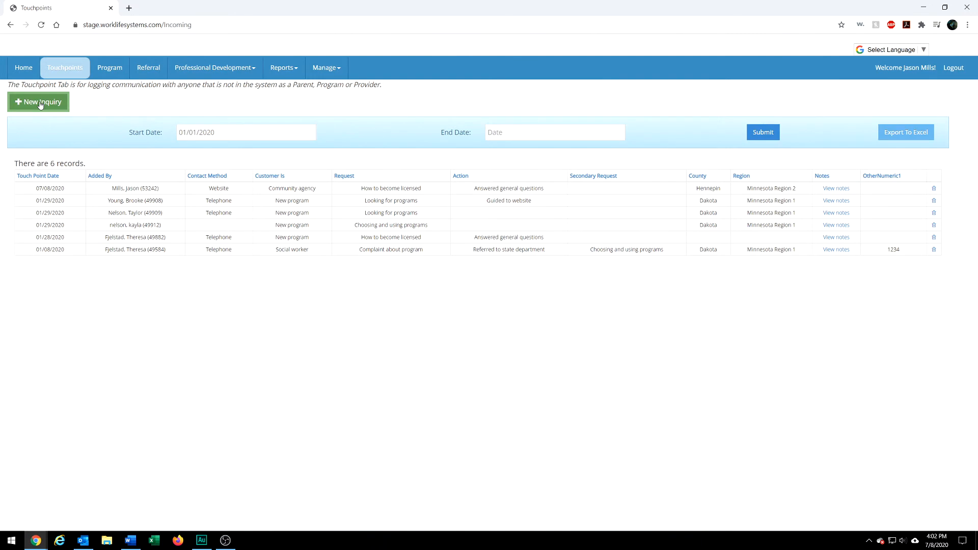
{"action": "left_click", "coordinate": [41, 104]}
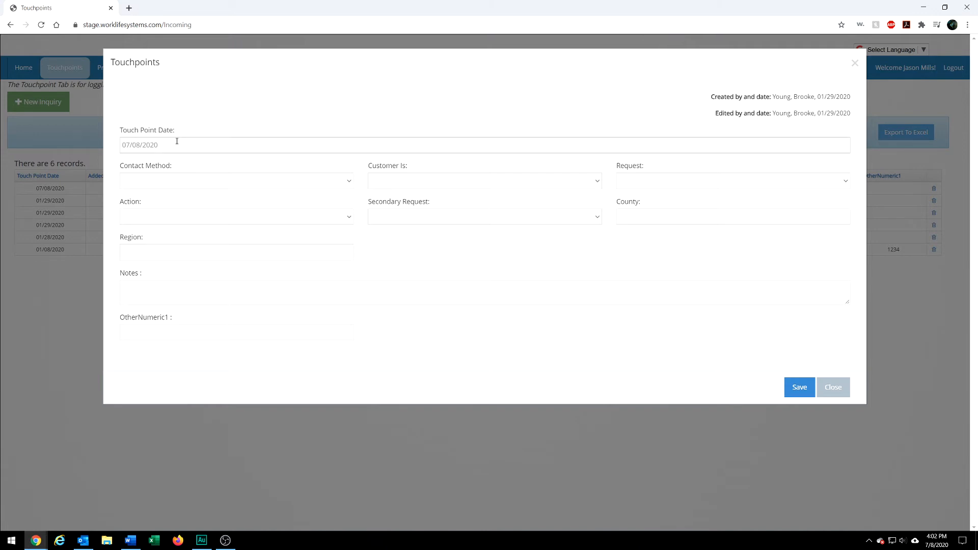
Date the inquiry 07/08/2020, with Telephone as the contact method and Unlicensed provider applicant as the customer
{"action": "left_click", "coordinate": [155, 142]}
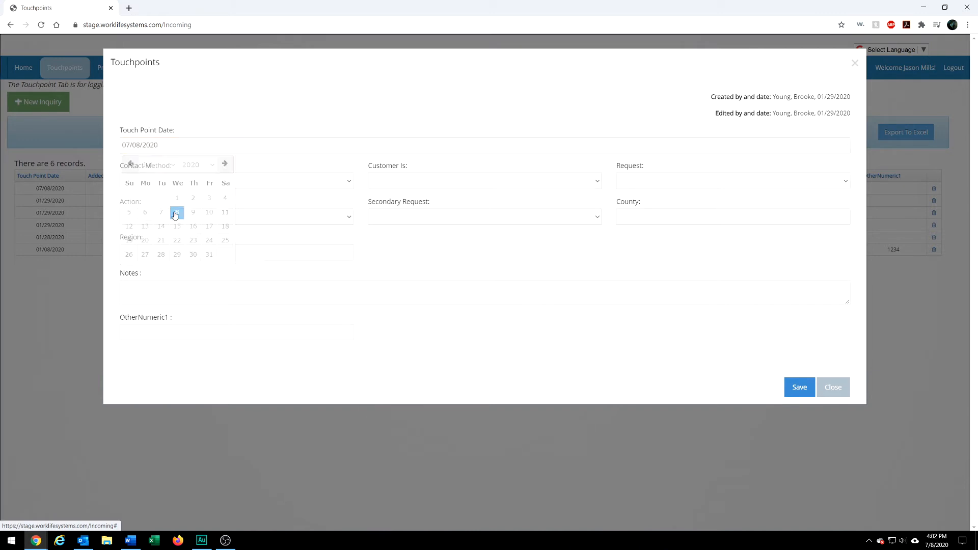
{"action": "left_click", "coordinate": [177, 214]}
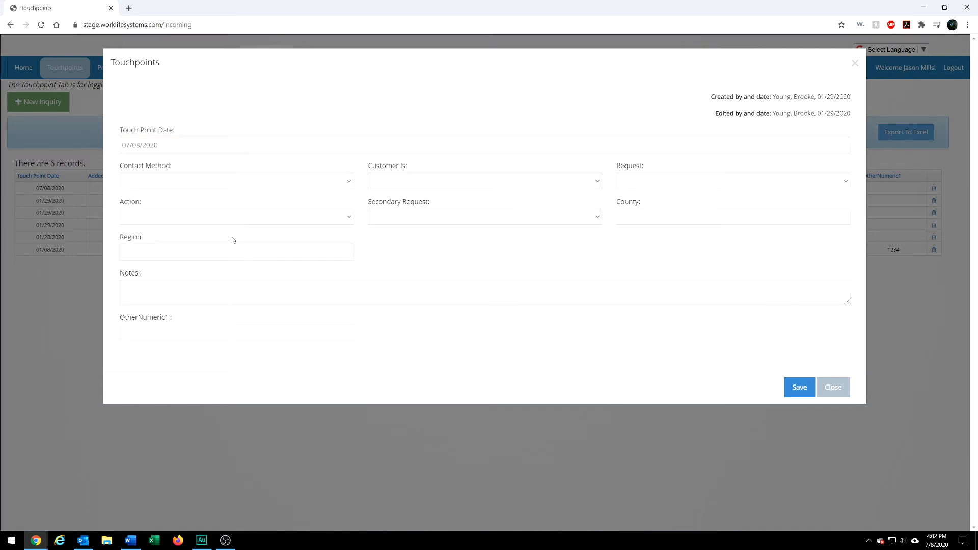
{"action": "left_click", "coordinate": [349, 183]}
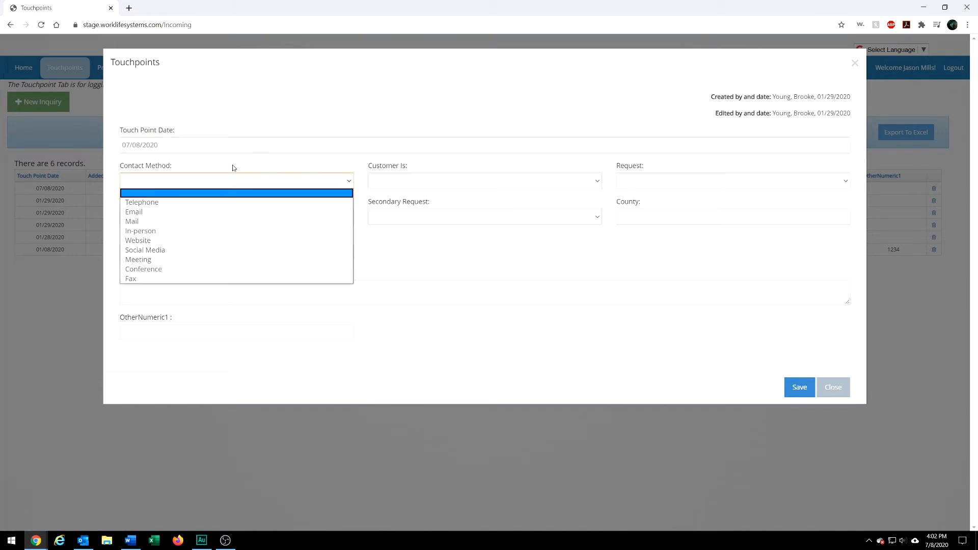
{"action": "left_click", "coordinate": [157, 204]}
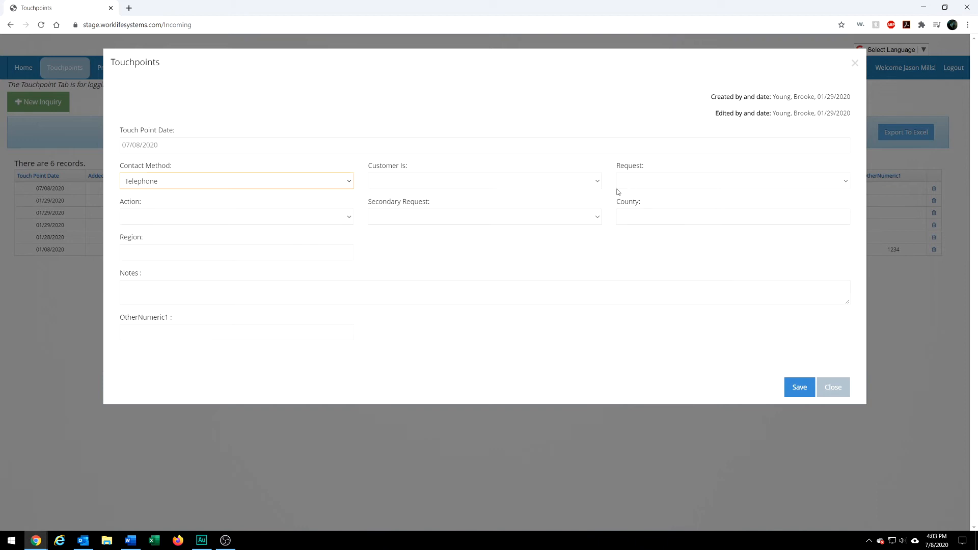
{"action": "left_click", "coordinate": [601, 182]}
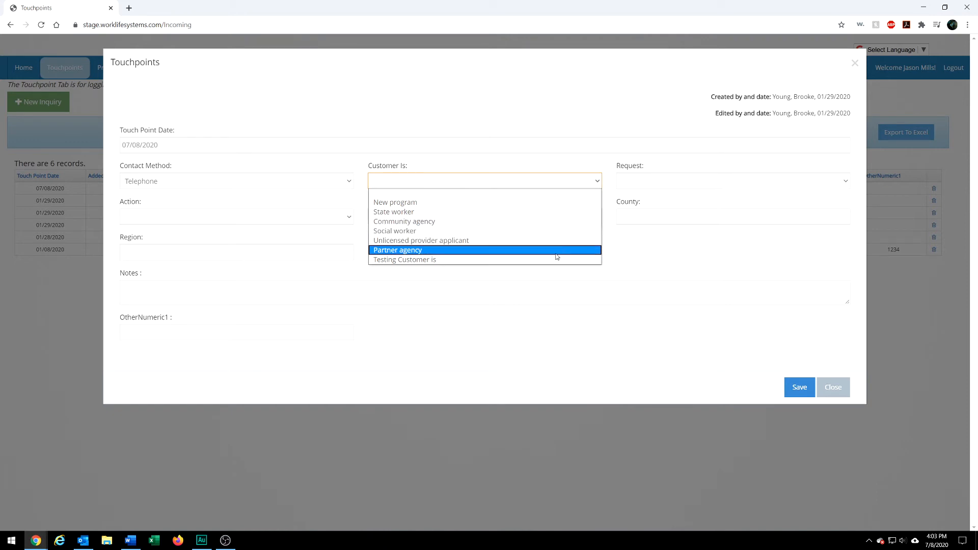
{"action": "left_click", "coordinate": [460, 243]}
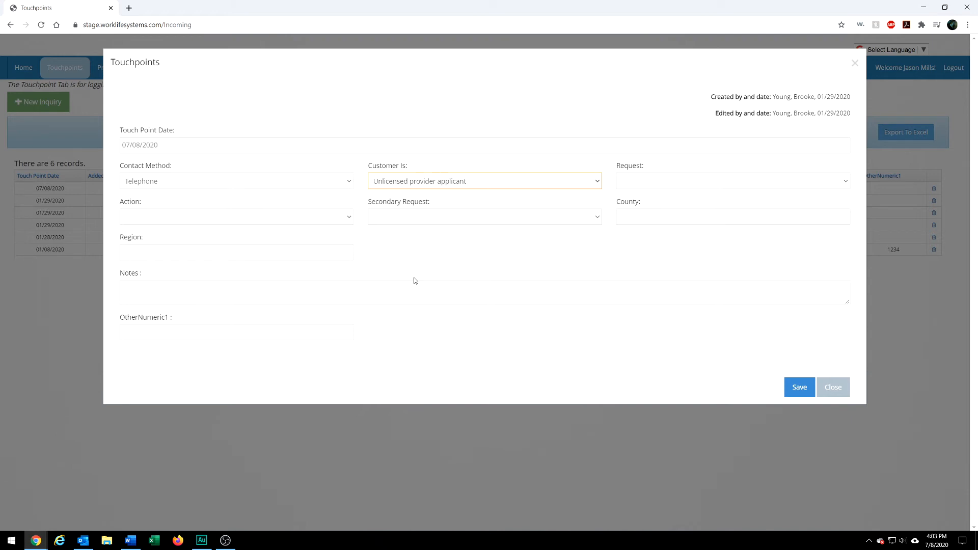
Set the inquiry's request to How to become licensed and its action to Answered general questions
{"action": "left_click", "coordinate": [688, 181]}
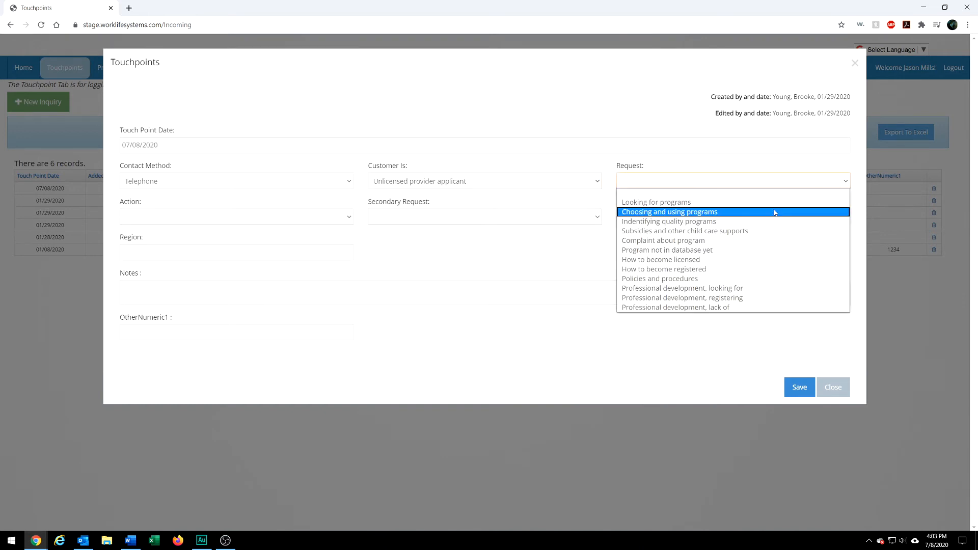
{"action": "left_click", "coordinate": [657, 260]}
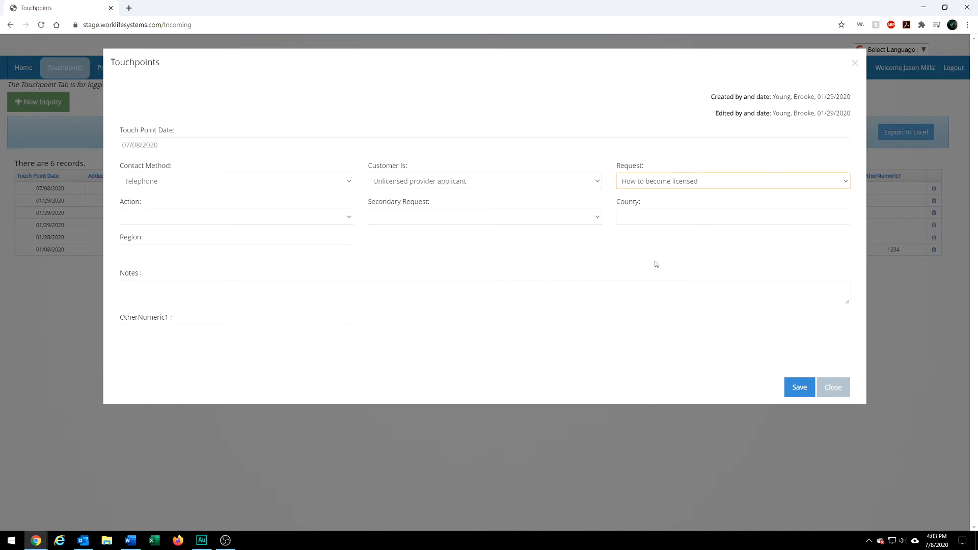
{"action": "left_click", "coordinate": [222, 214]}
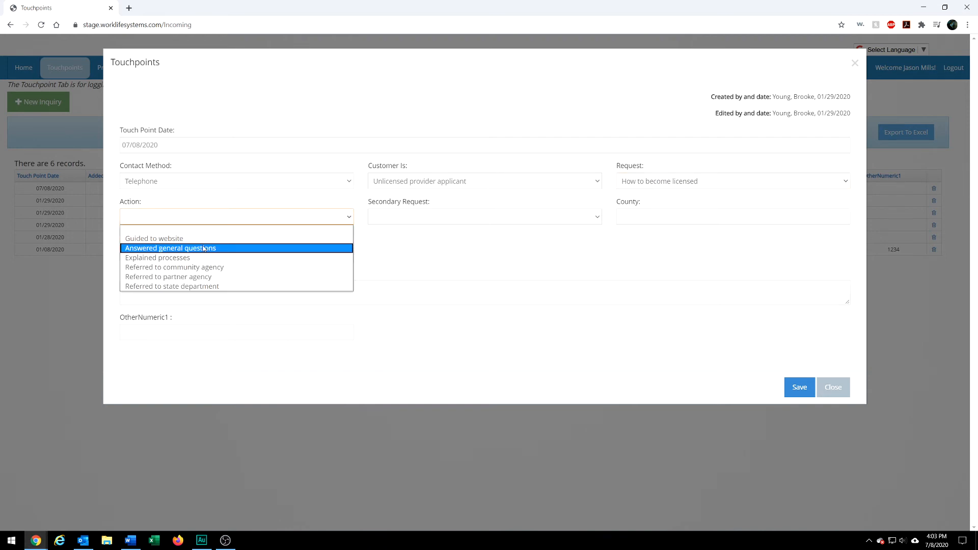
{"action": "left_click", "coordinate": [203, 248]}
{"action": "left_click", "coordinate": [203, 219]}
{"action": "left_click", "coordinate": [208, 250]}
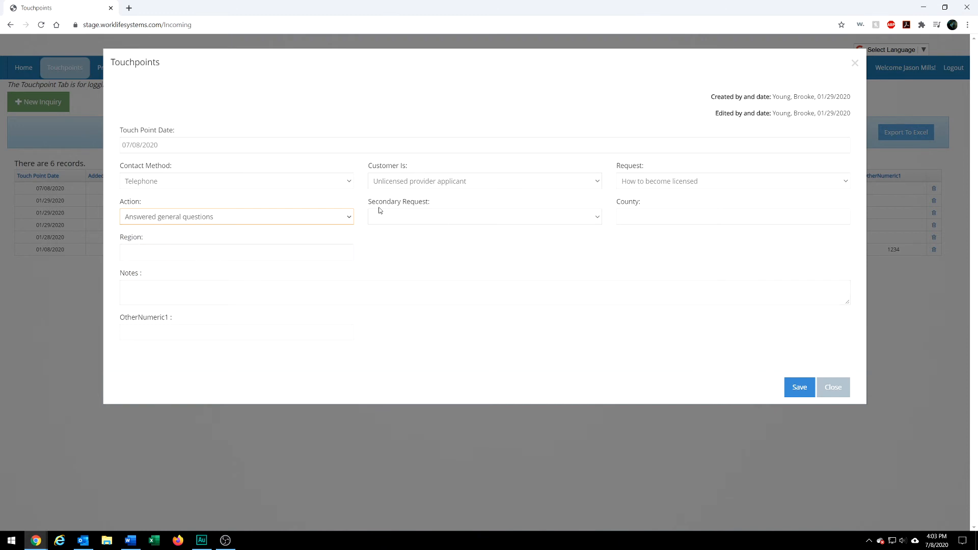
Set the inquiry's county to Hennepin from the suggested matches, so that its region is filled in
{"action": "left_click", "coordinate": [655, 220]}
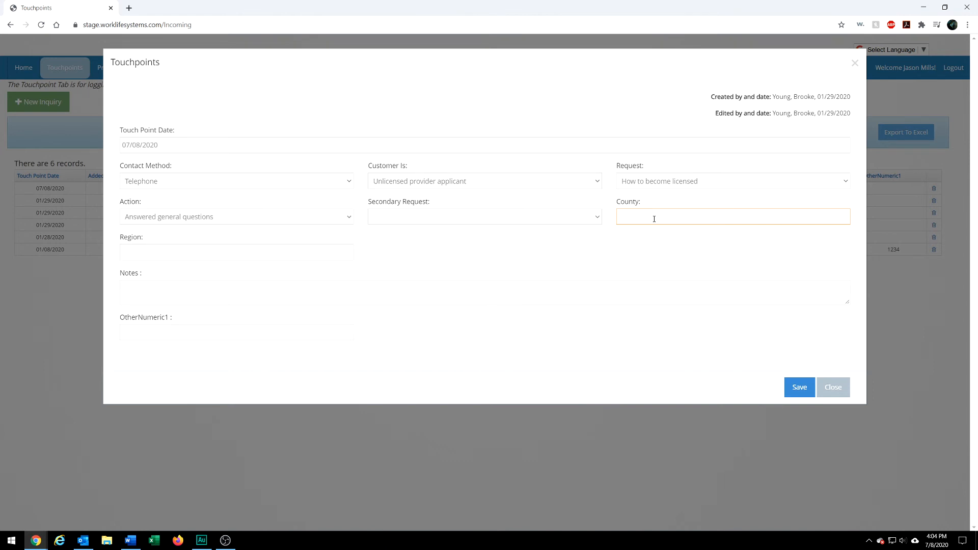
{"action": "type", "text": "He"}
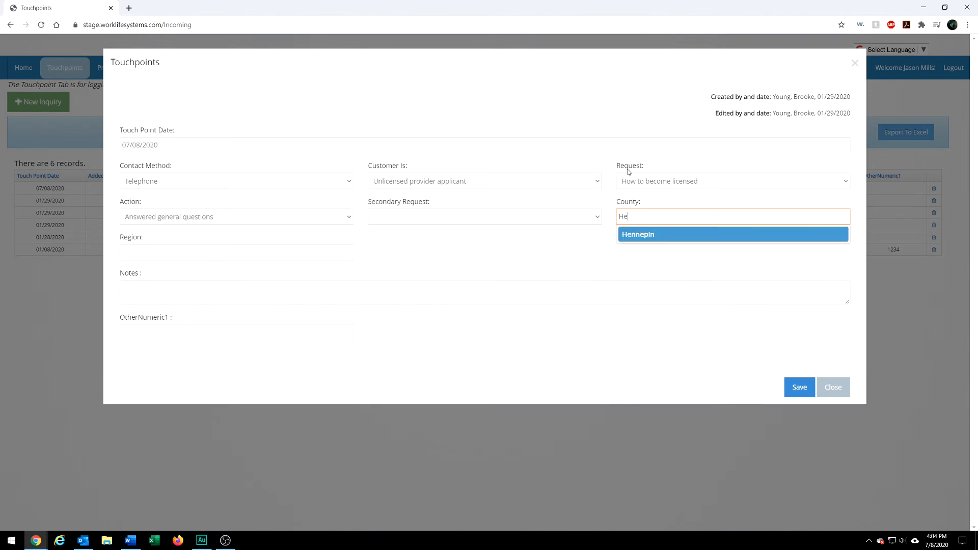
{"action": "left_click", "coordinate": [641, 235]}
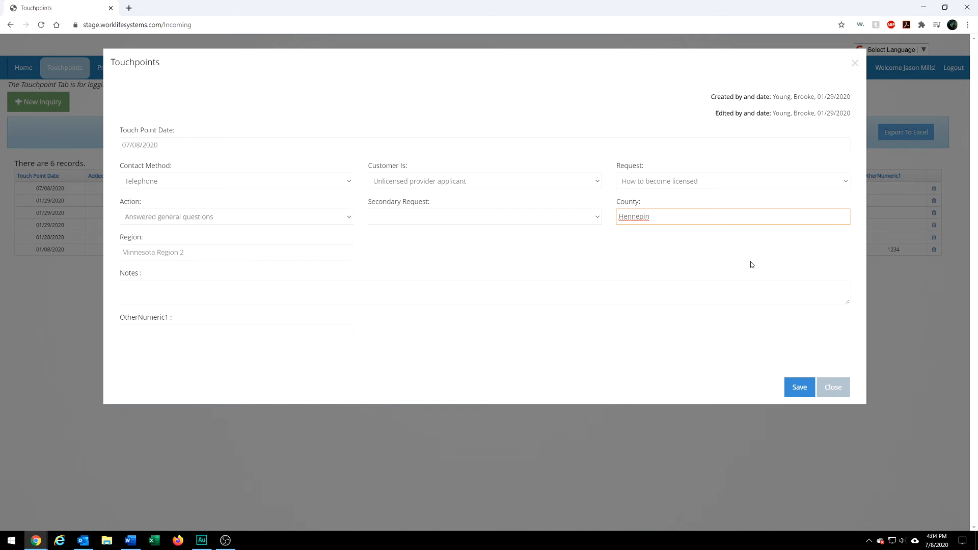
{"action": "key", "text": "ctrl+a"}
{"action": "key", "text": "BackSpace"}
{"action": "type", "text": "He"}
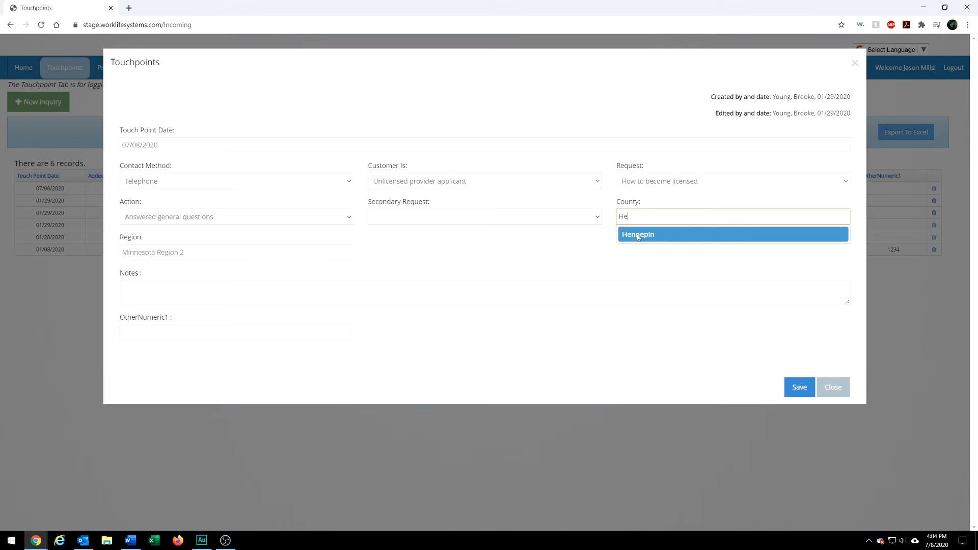
{"action": "left_click", "coordinate": [637, 235]}
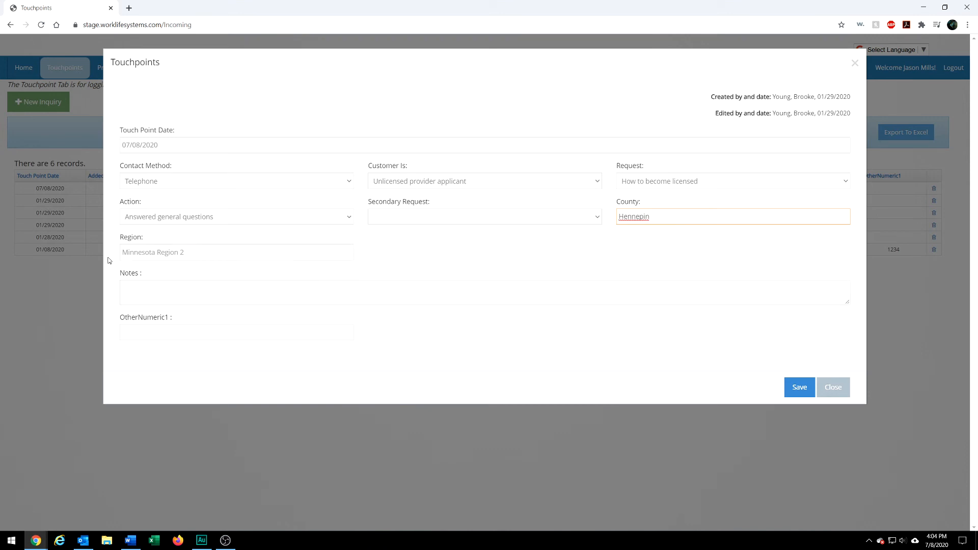
Begin the inquiry's notes with the caller's title and full name, followed by "called for information about becoming licensed."
{"action": "left_click", "coordinate": [161, 289]}
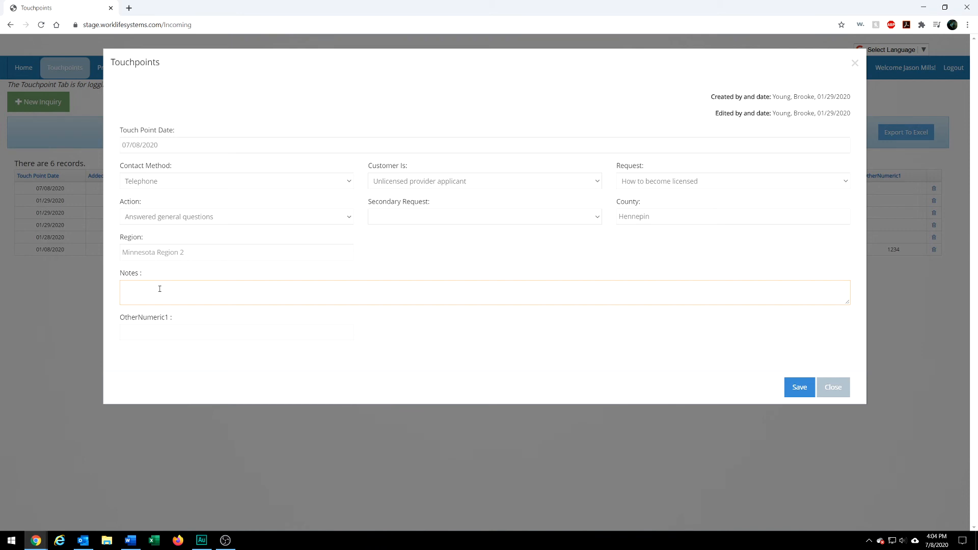
{"action": "type", "text": "Mrs. Jane Doe called for information about becomi"}
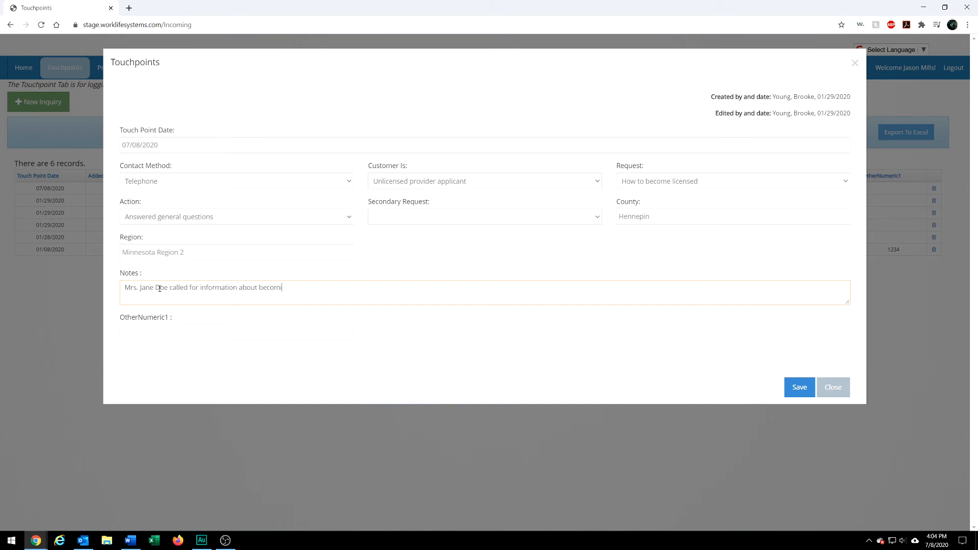
{"action": "type", "text": "ng licensed. I talked with her f"}
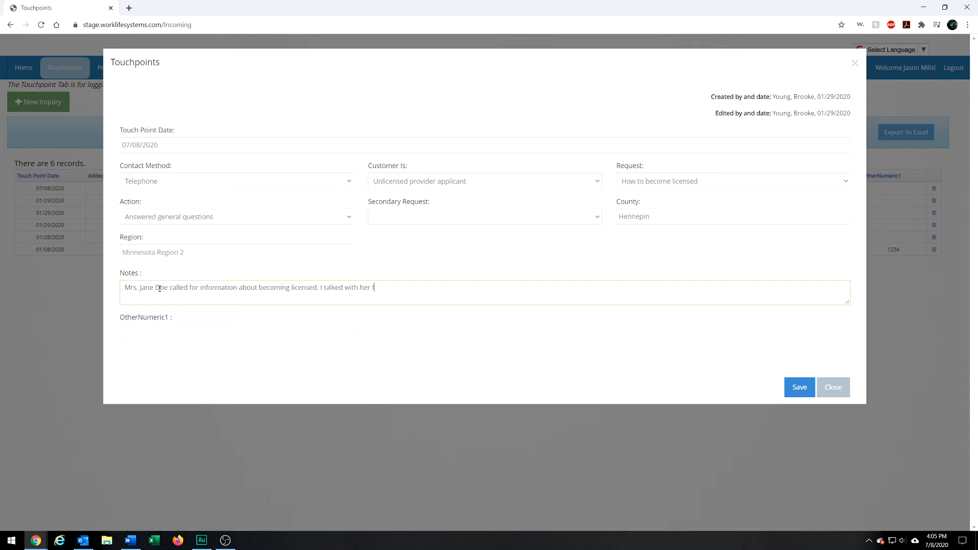
{"action": "type", "text": "or a"}
{"action": "type", "text": " few minutes and g"}
{"action": "type", "text": "iv"}
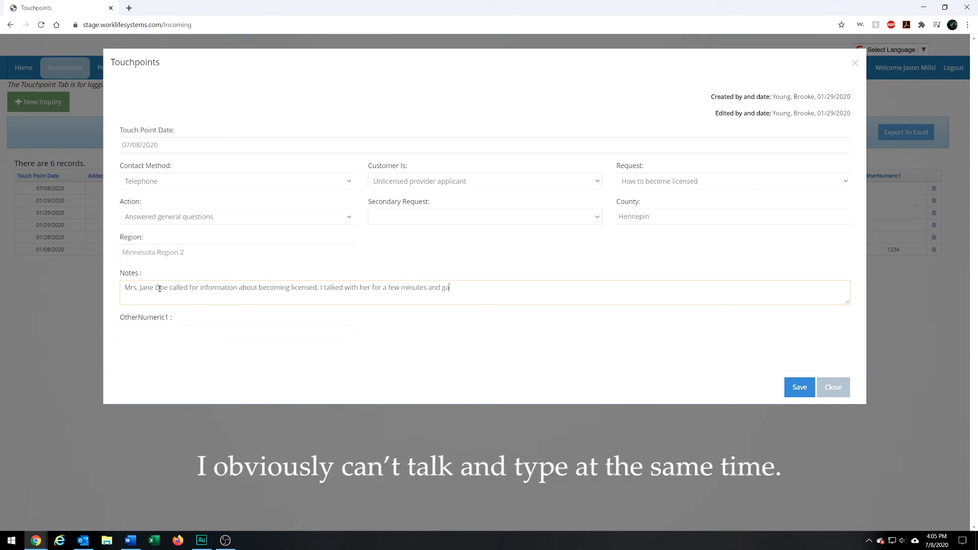
{"action": "type", "text": "ve her information about our upcoming class on becoming lic"}
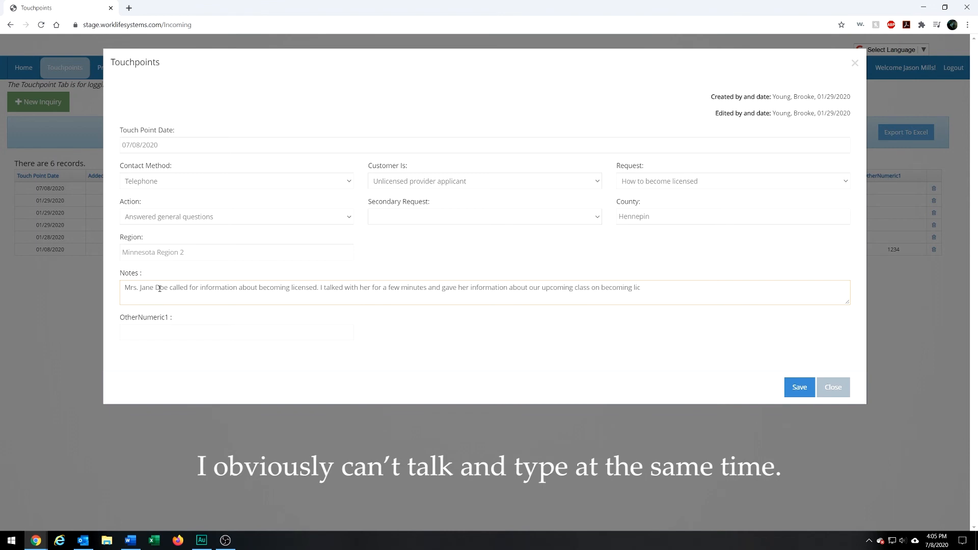
{"action": "type", "text": "nnsed."}
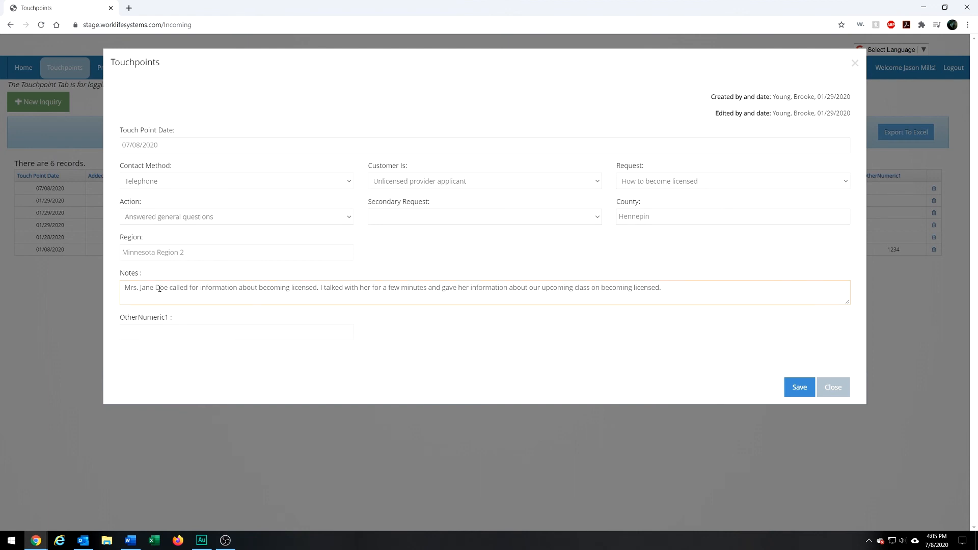
Add "I talked with her for a few minutes and gave her information about our upcoming class on becoming licensed." and save the inquiry
{"action": "left_click", "coordinate": [805, 390]}
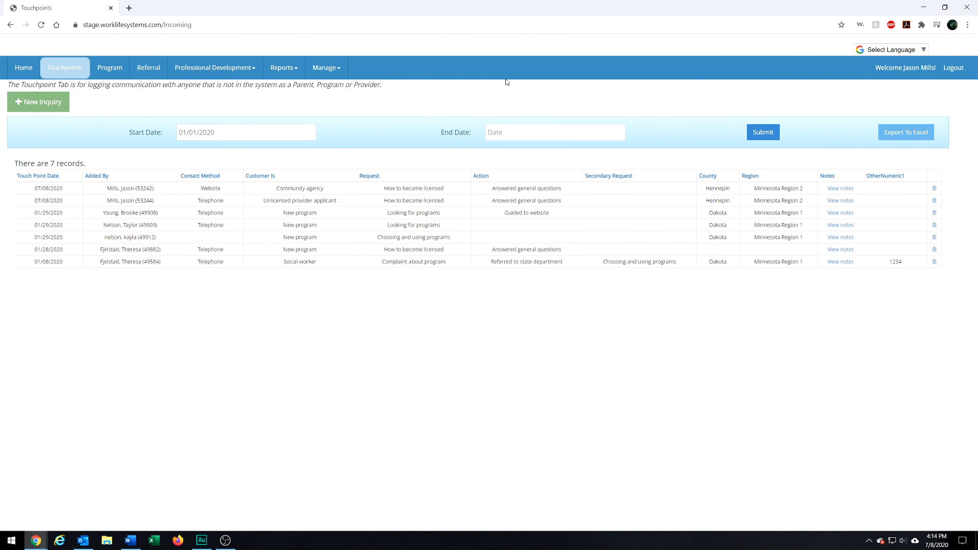
Filter the touchpoints with an end date of 01/31/2020 and export the filtered records to Excel
{"action": "left_click", "coordinate": [574, 127]}
{"action": "left_click", "coordinate": [515, 131]}
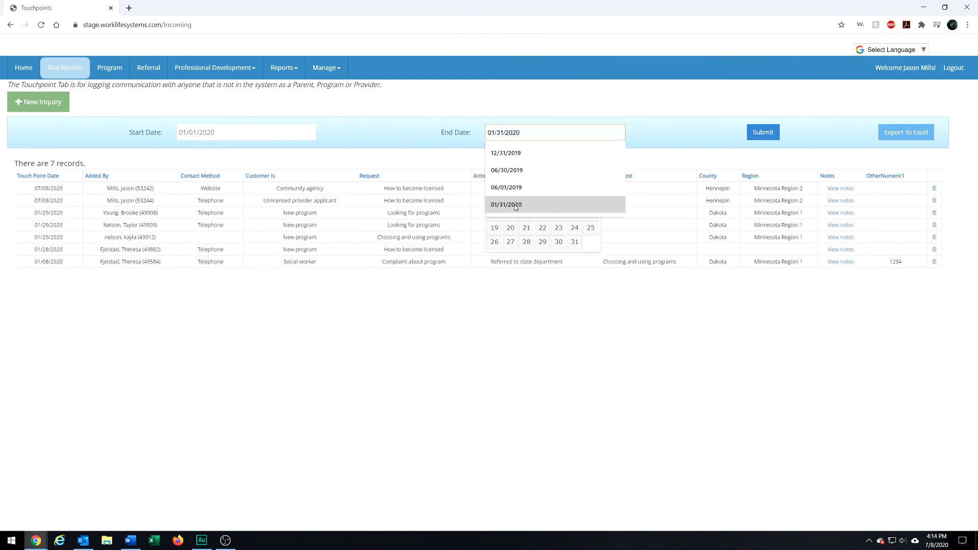
{"action": "left_click", "coordinate": [592, 246]}
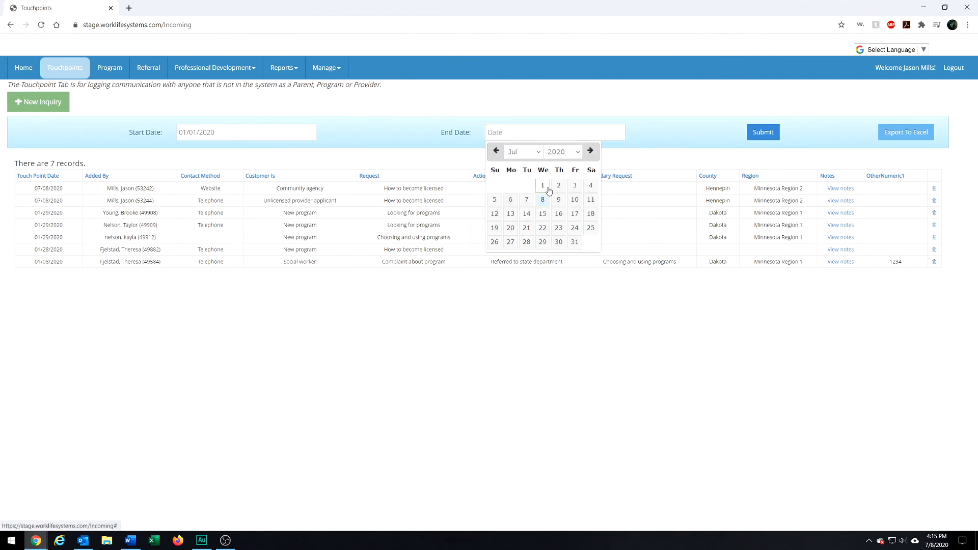
{"action": "left_click", "coordinate": [540, 156]}
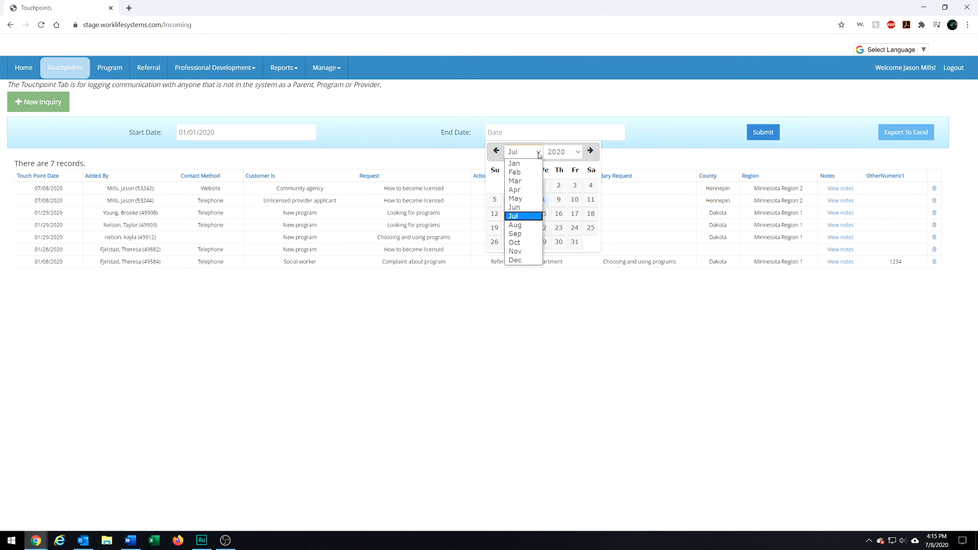
{"action": "left_click", "coordinate": [516, 164]}
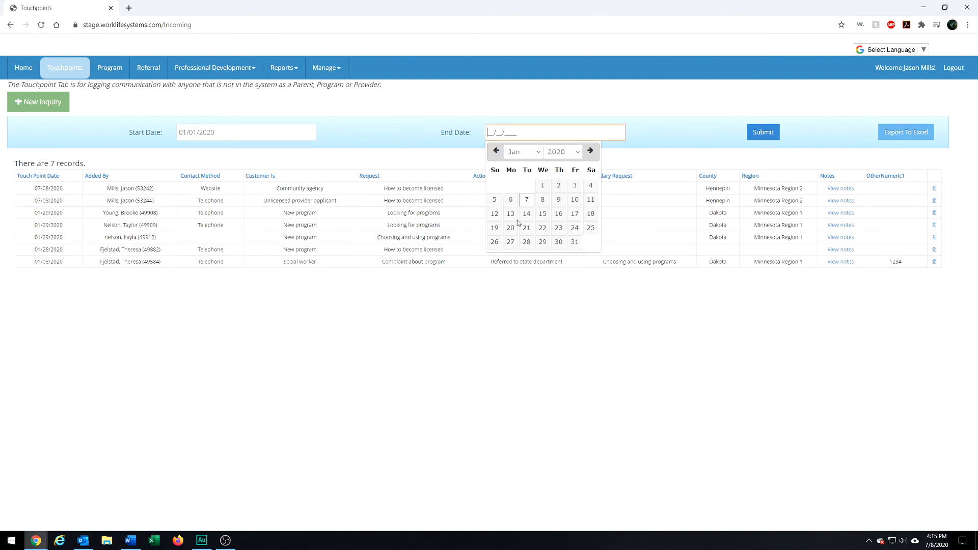
{"action": "left_click", "coordinate": [574, 243]}
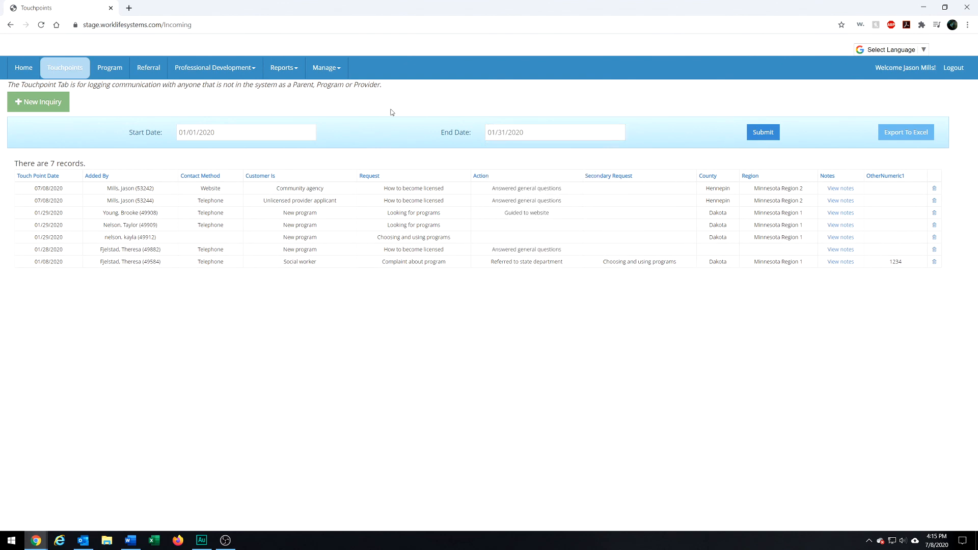
{"action": "left_click", "coordinate": [763, 133]}
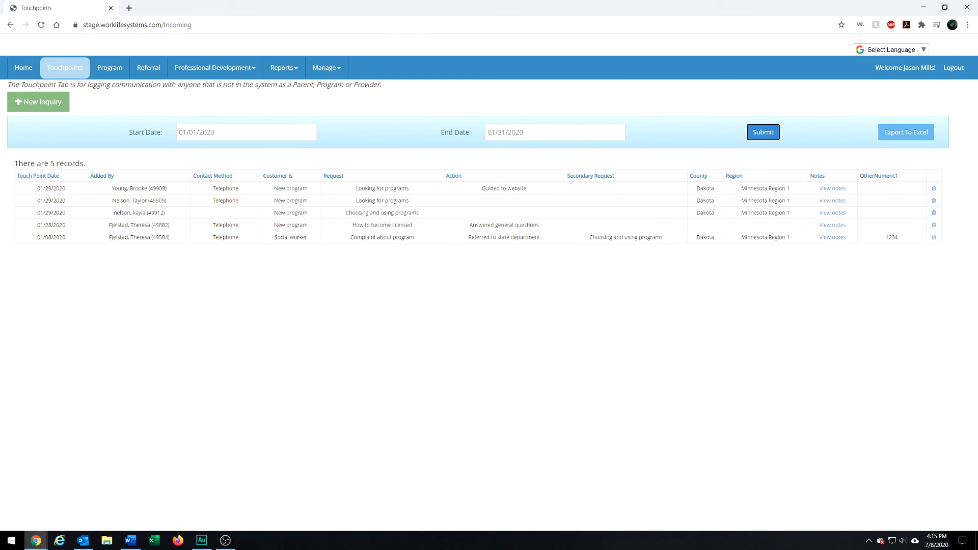
{"action": "left_click", "coordinate": [928, 140]}
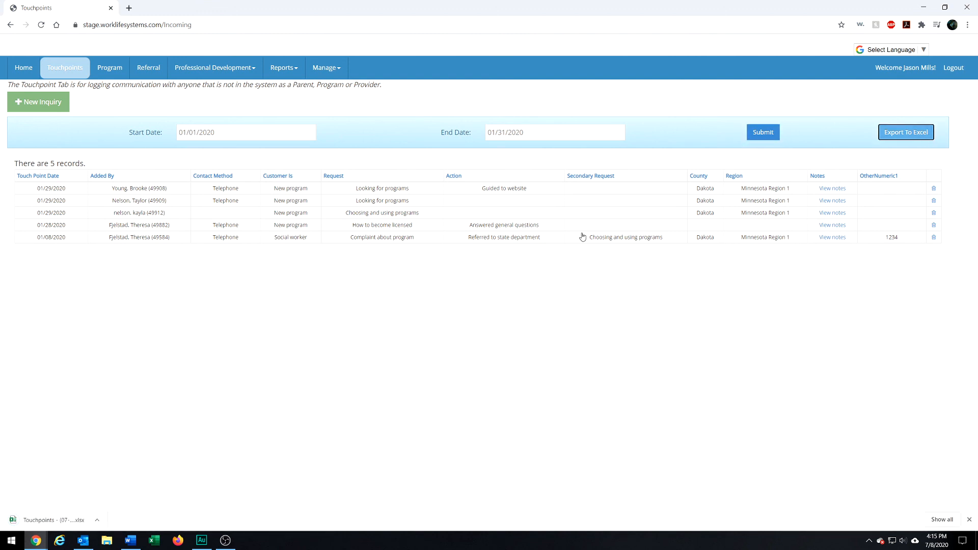